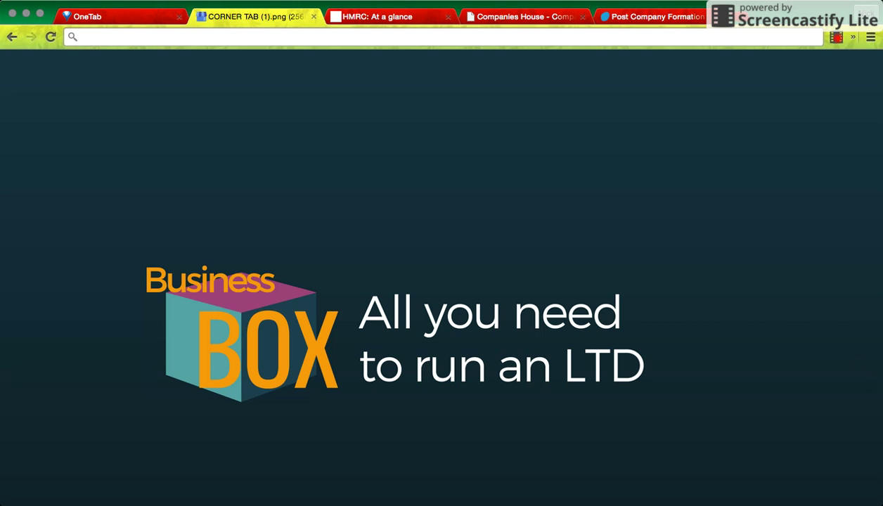
Switch to the Post Company Formation resource page on Companies Made Simple.
left_click(616, 18)
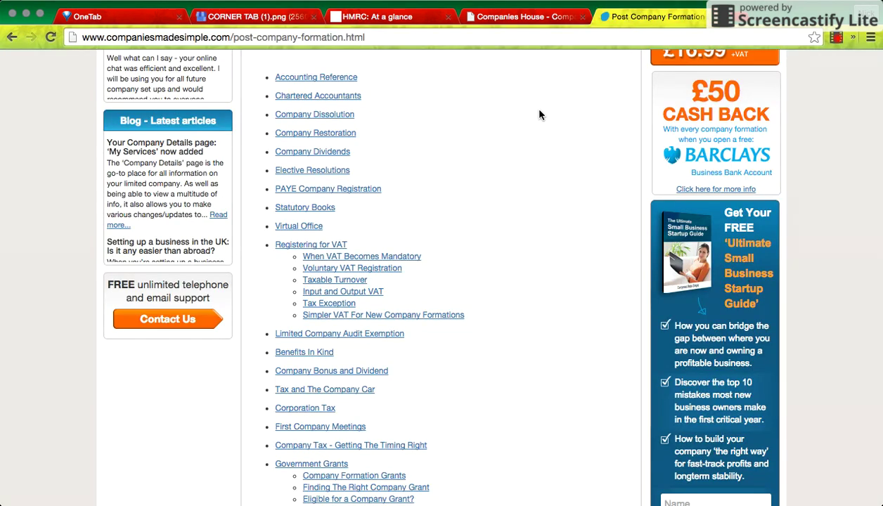
Review the PERSONA LIMITED profile and HMRC PAYE overview, then sign out of WebFiling.
left_click(516, 21)
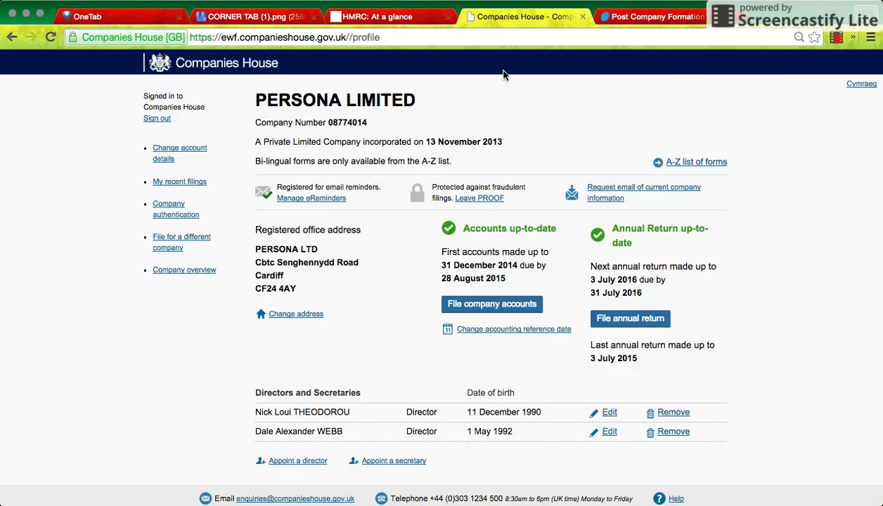
left_click(392, 21)
left_click(500, 24)
left_click(151, 119)
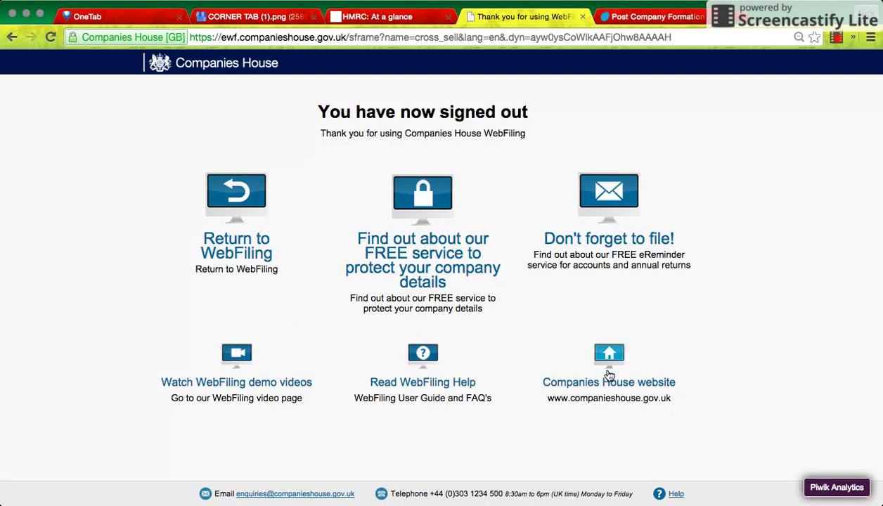
Return to WebFiling and sign in with the account e-mail and password.
left_click(244, 257)
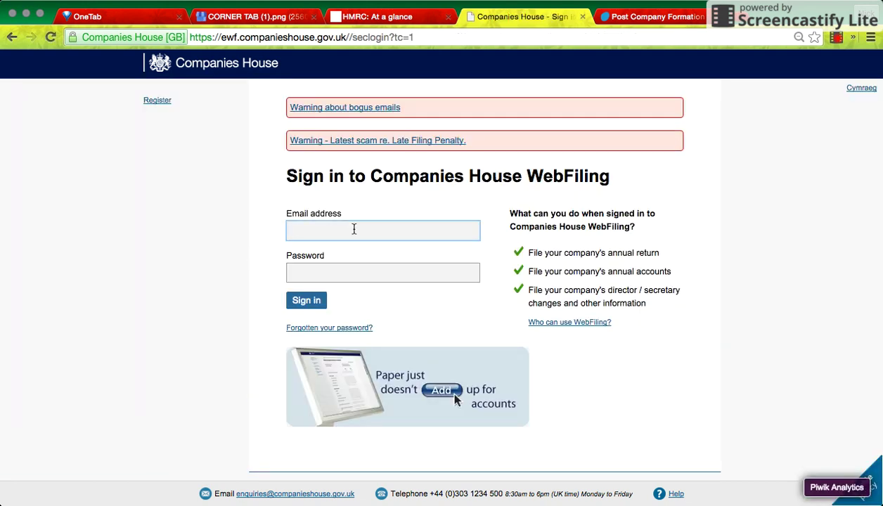
left_click(352, 267)
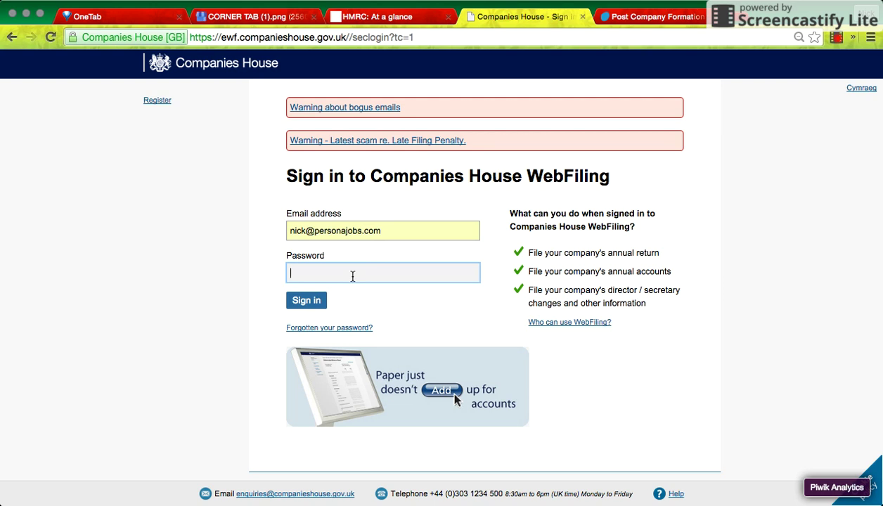
type("••••••••")
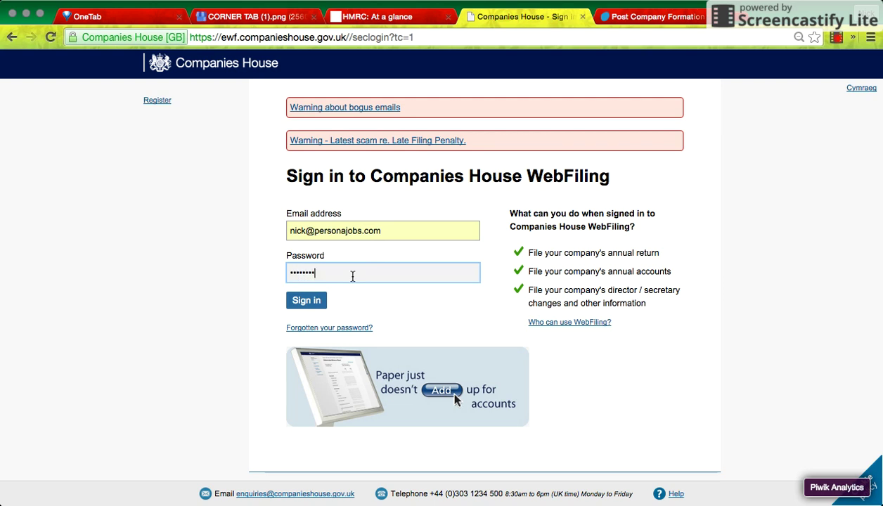
key("Return")
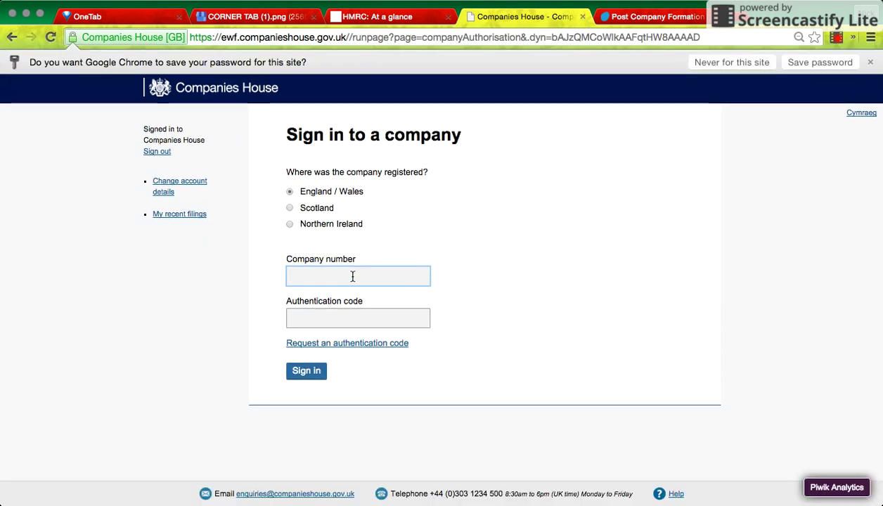
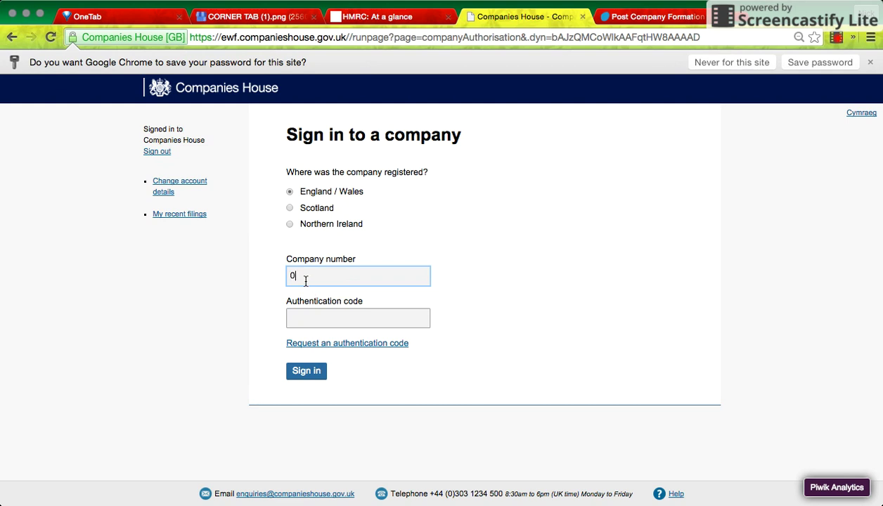
Enter the company number and authentication code to sign in to the company.
left_click(349, 311)
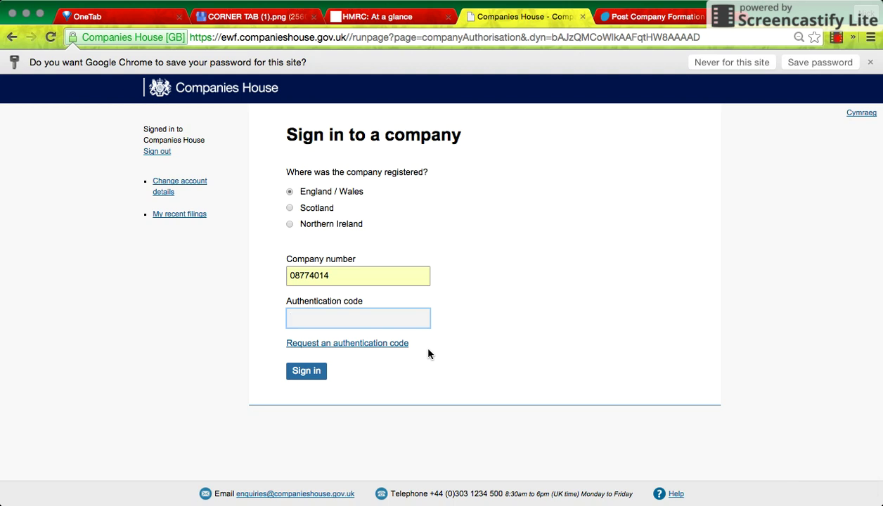
type("******")
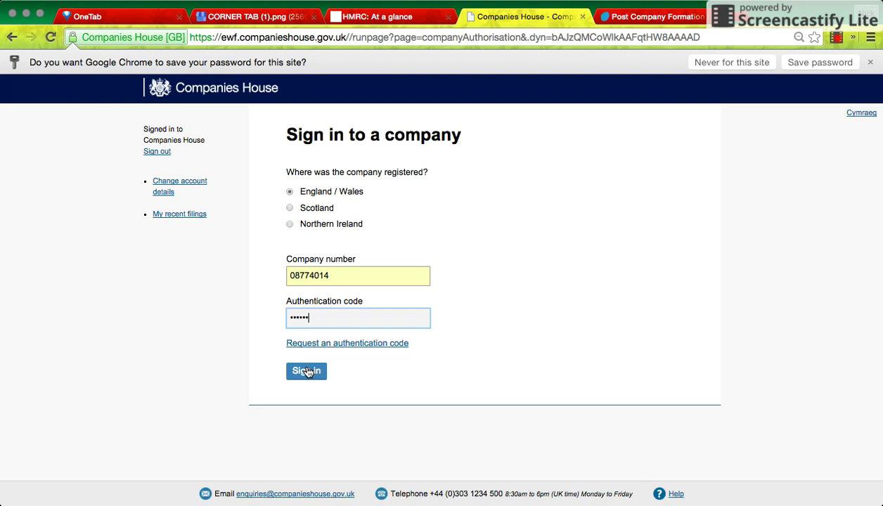
left_click(307, 373)
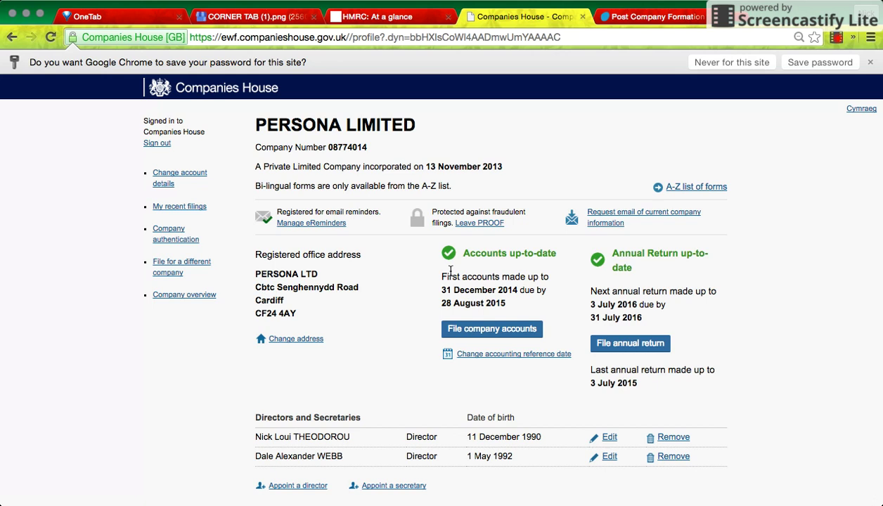
Dismiss the save-password offer and sign out of WebFiling from the PERSONA LIMITED profile.
left_click(870, 63)
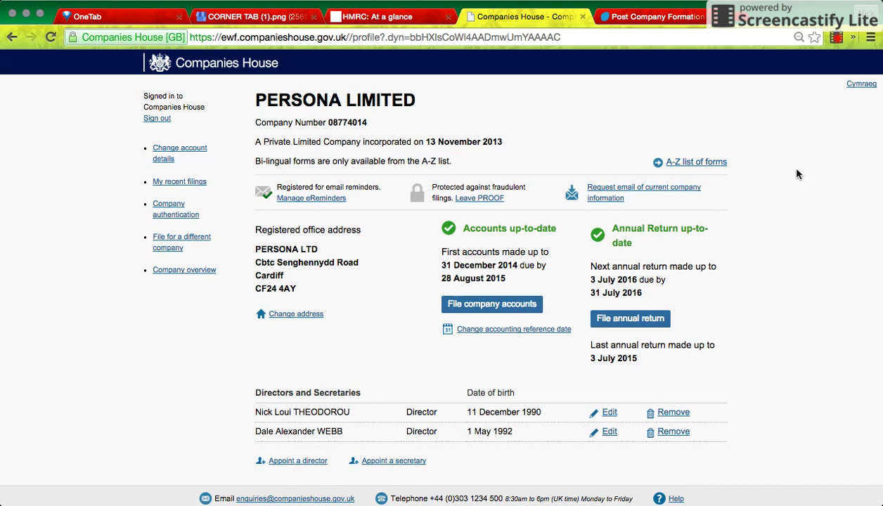
left_click(157, 119)
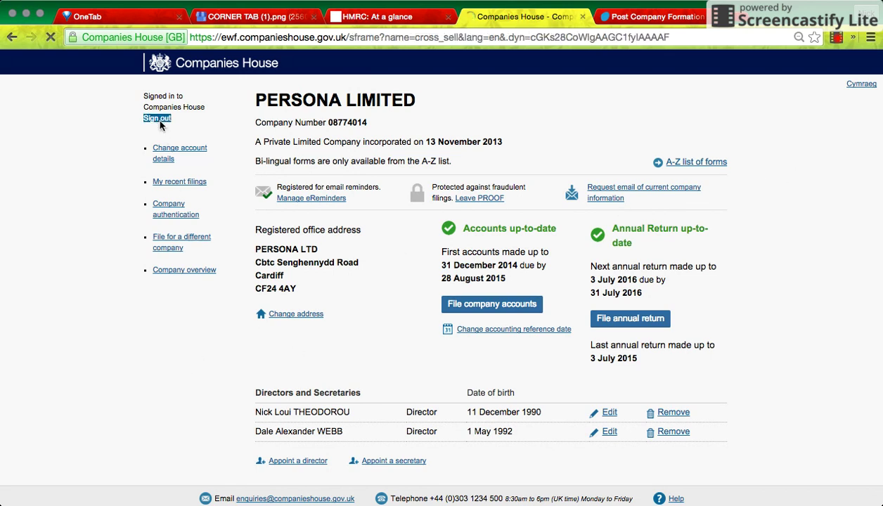
Close the signed-out WebFiling tab and view the HMRC At a glance page.
left_click(583, 17)
left_click(408, 17)
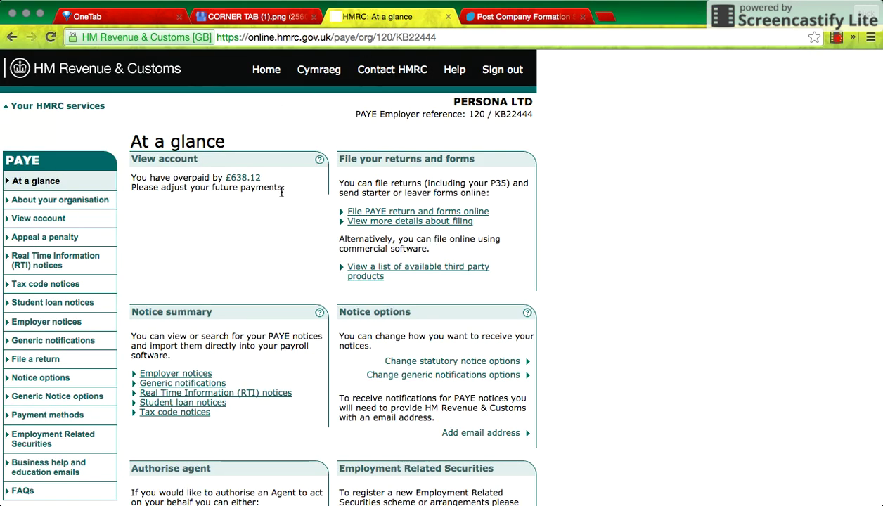
scroll(262, 325, "down", 5)
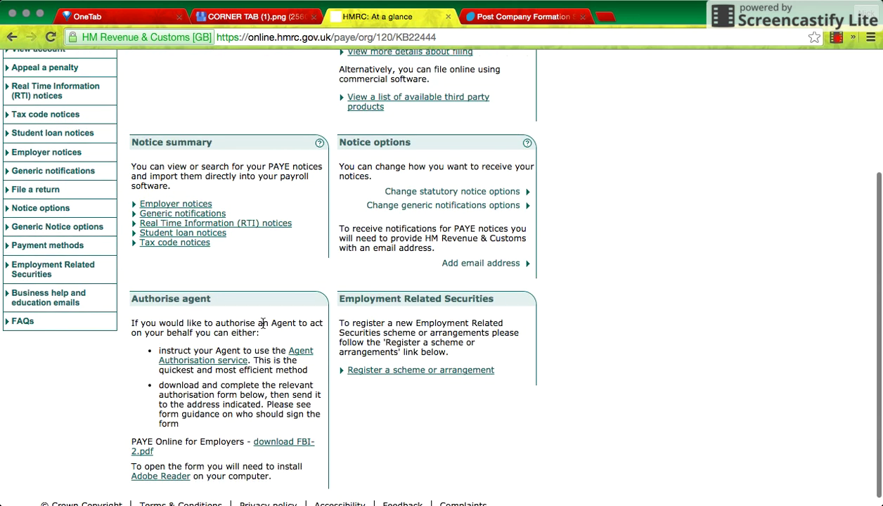
scroll(262, 323, "up", 5)
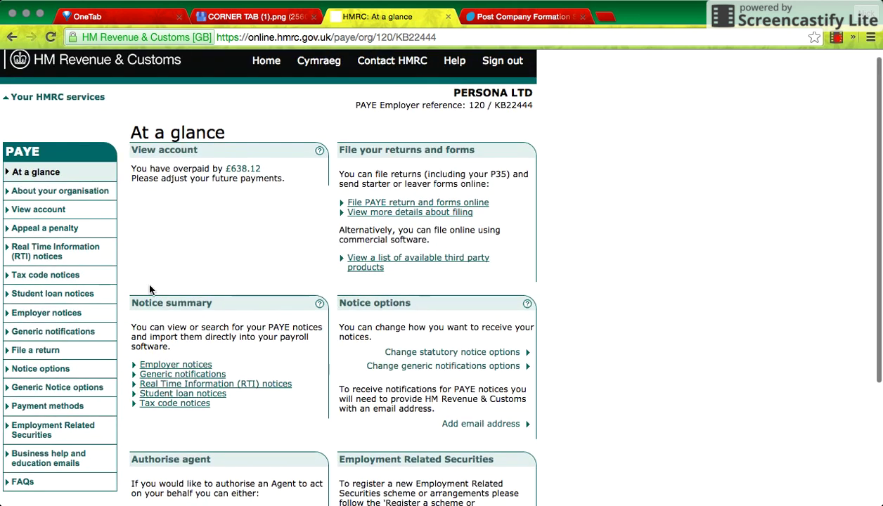
Open the overview of all HMRC services and minimise the last sign-in notice.
left_click(39, 99)
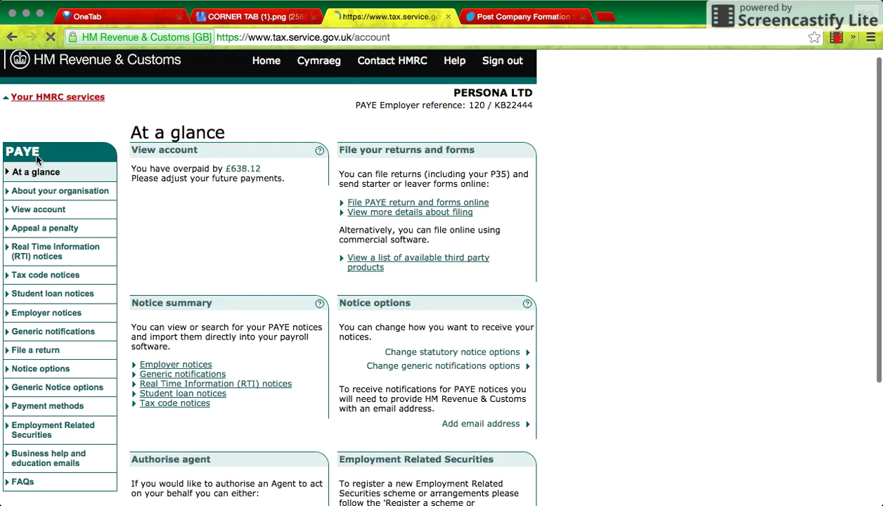
scroll(323, 169, "down", 3)
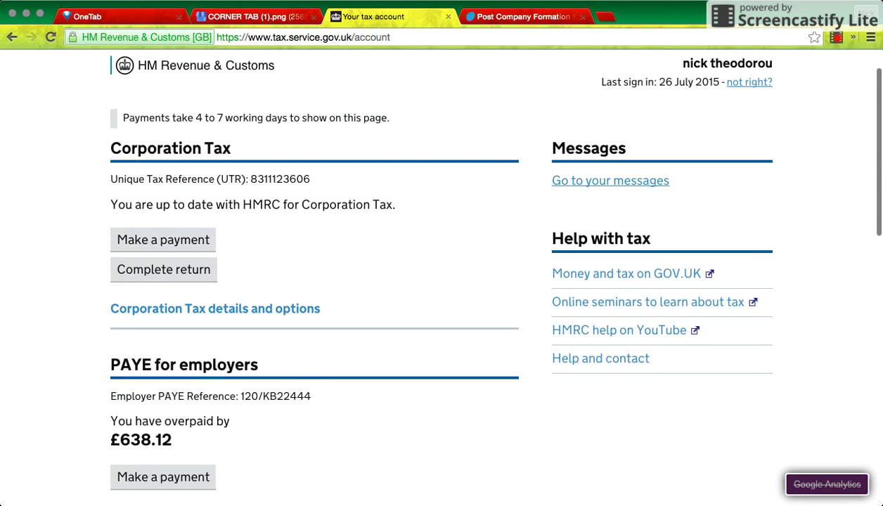
scroll(470, 156, "up", 2)
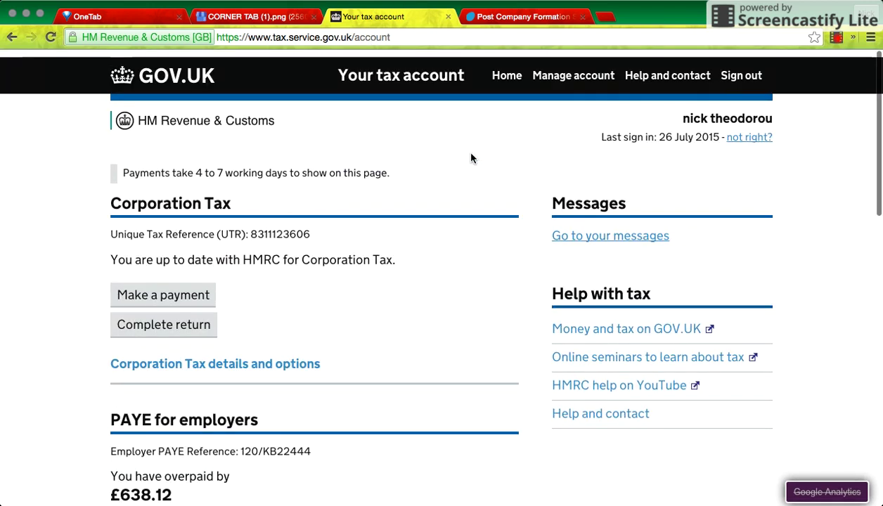
scroll(470, 158, "down", 1)
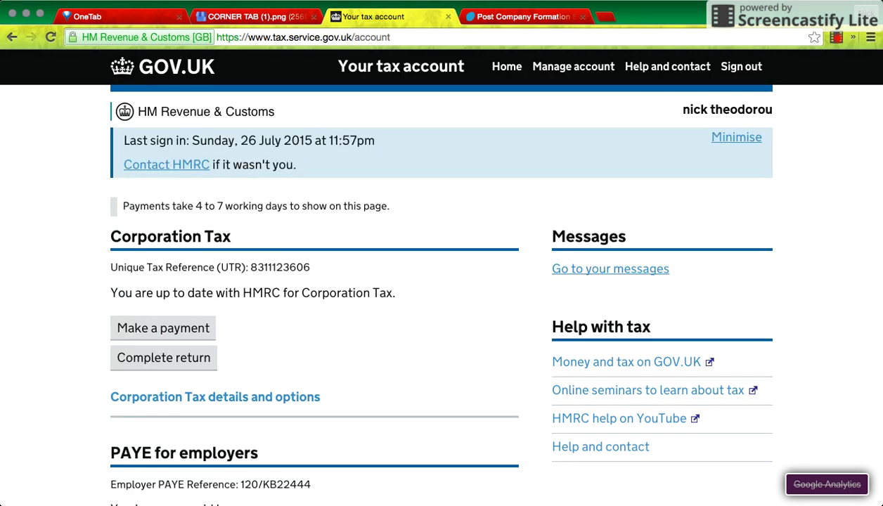
left_click(720, 139)
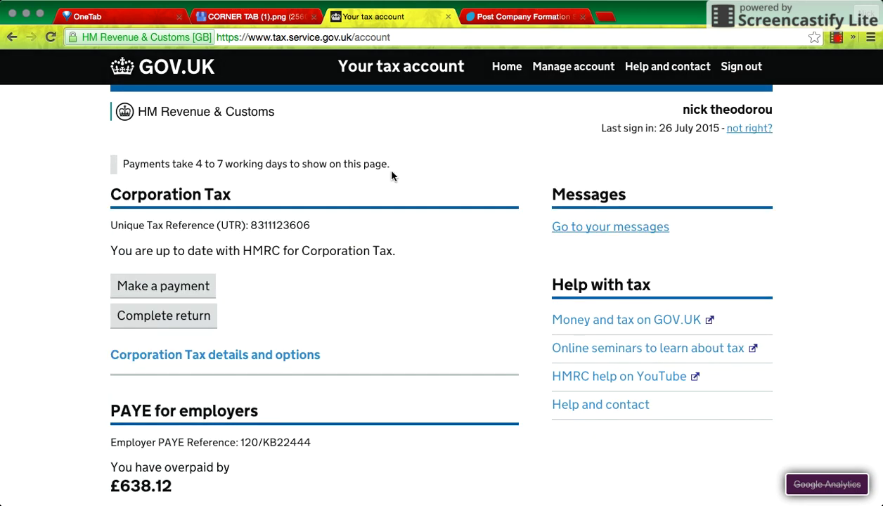
Sign out of the HMRC tax account, skipping the survey, and return to sign-in.
left_click(740, 67)
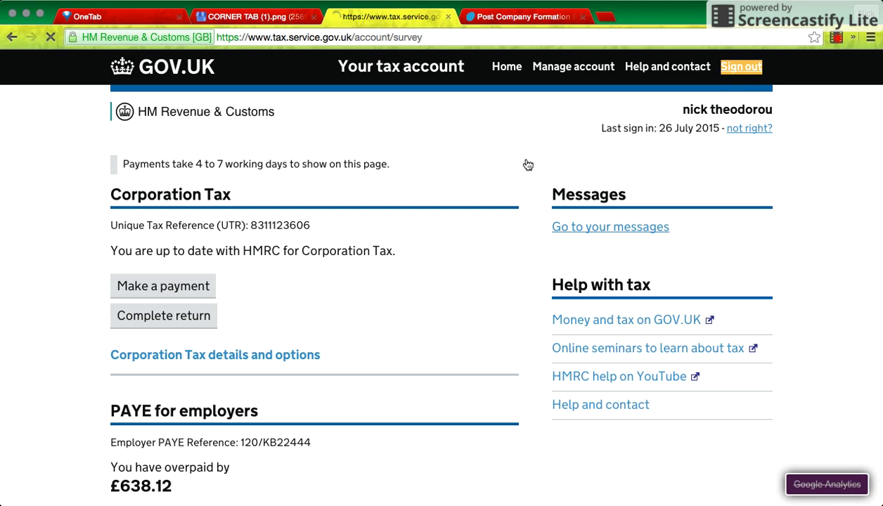
left_click(193, 307)
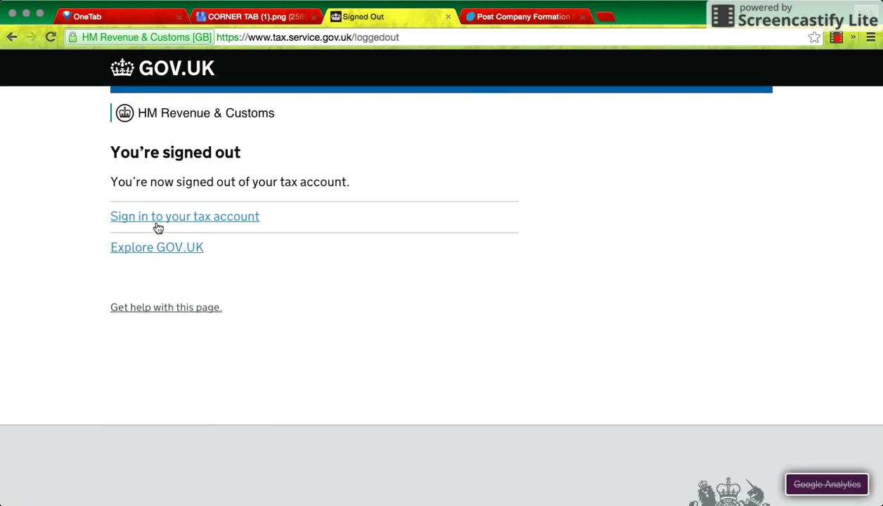
left_click(157, 220)
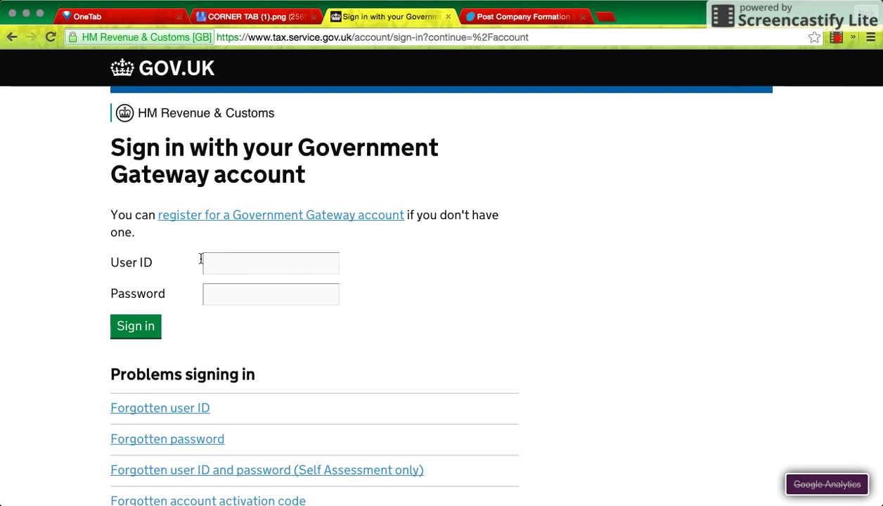
Open the Government Gateway new-account registration form from the sign-in page.
scroll(174, 335, "down", 3)
scroll(174, 335, "up", 4)
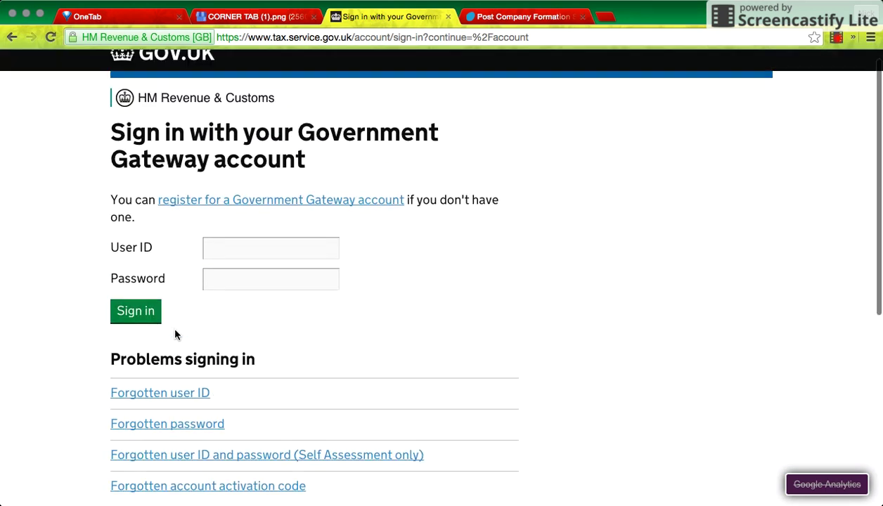
left_click(231, 213)
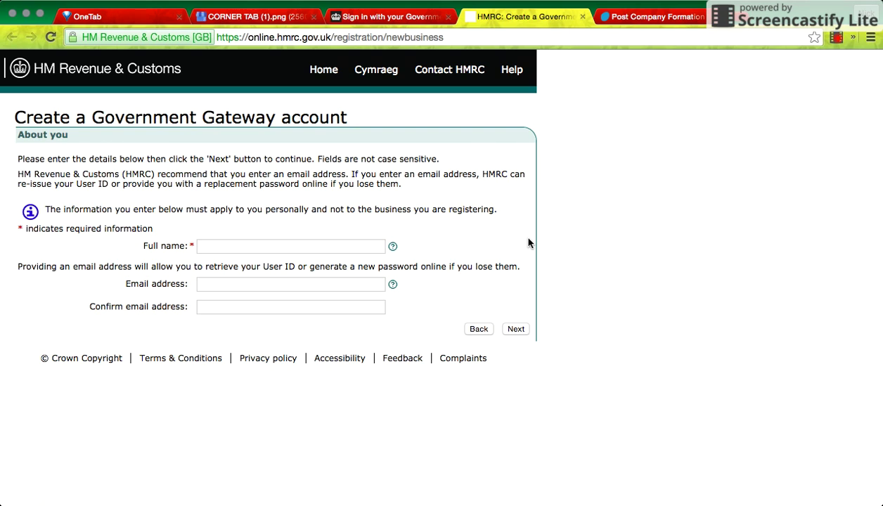
Close the HMRC registration and sign-in tabs and browse the articles down to Government Grants.
left_click(582, 17)
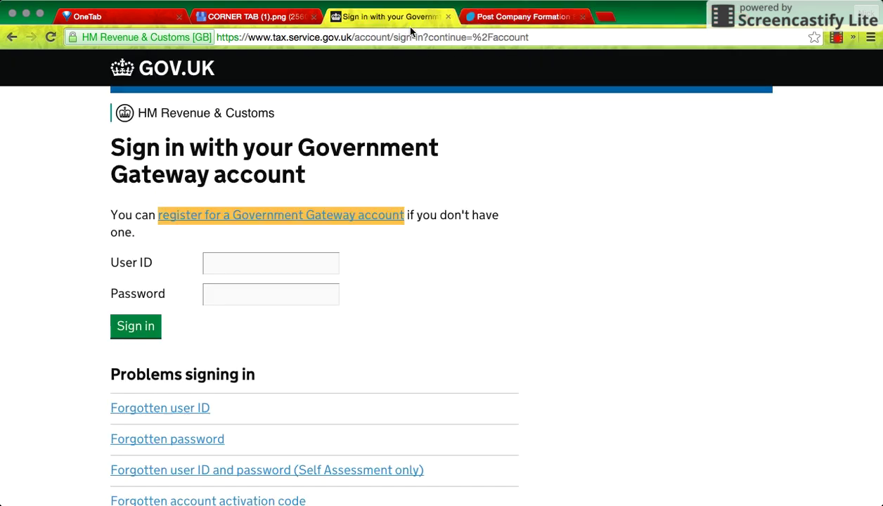
left_click(449, 17)
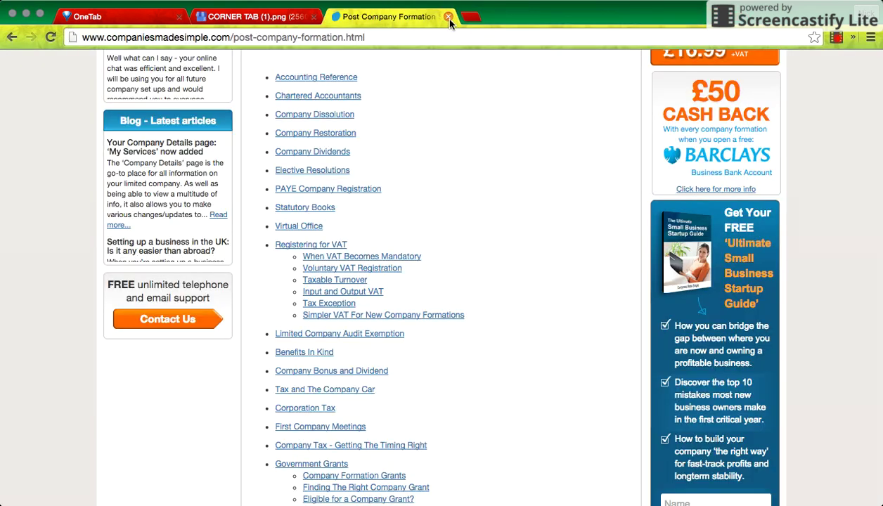
scroll(450, 168, "up", 3)
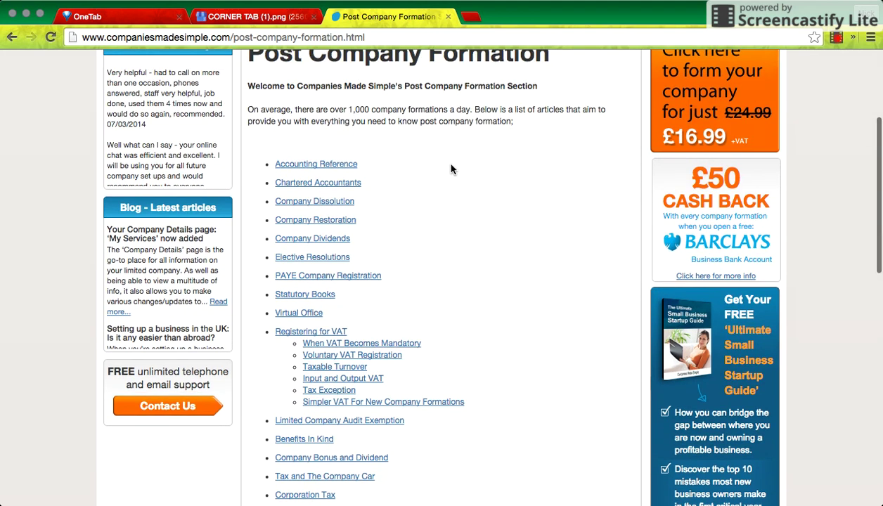
scroll(450, 168, "down", 1)
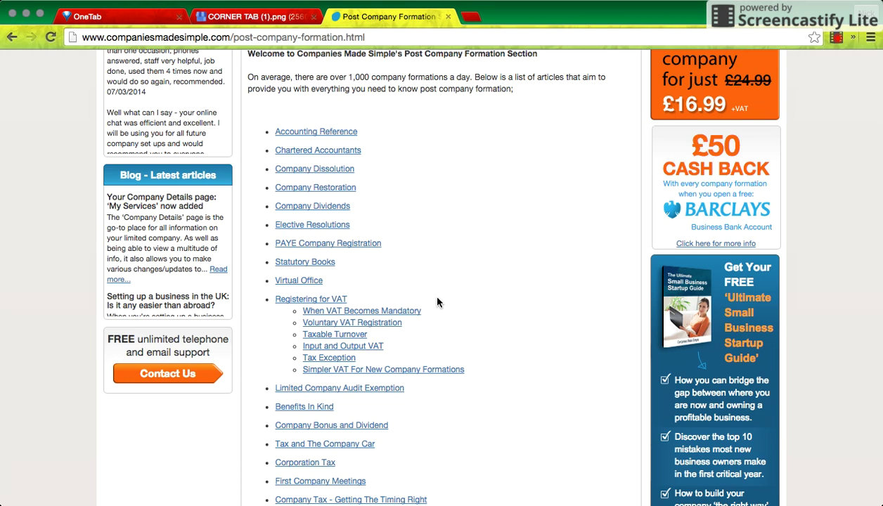
scroll(437, 299, "down", 1)
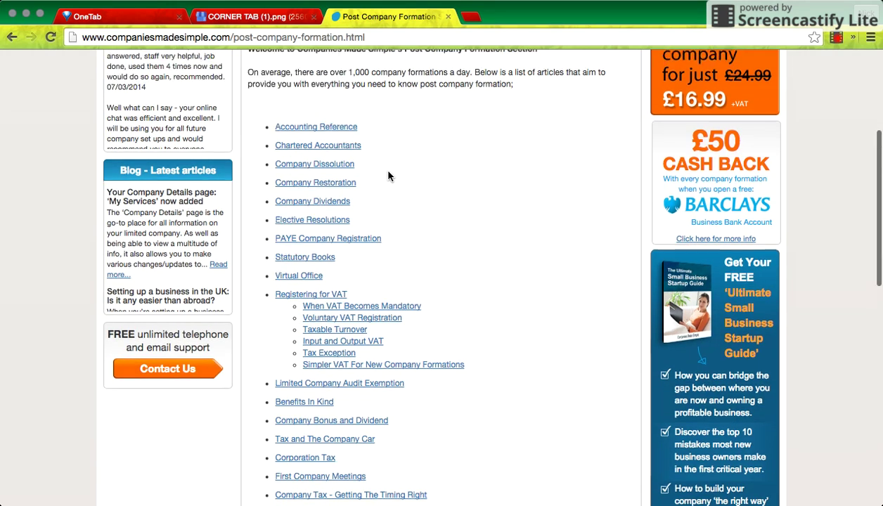
scroll(389, 172, "up", 5)
scroll(388, 174, "down", 4)
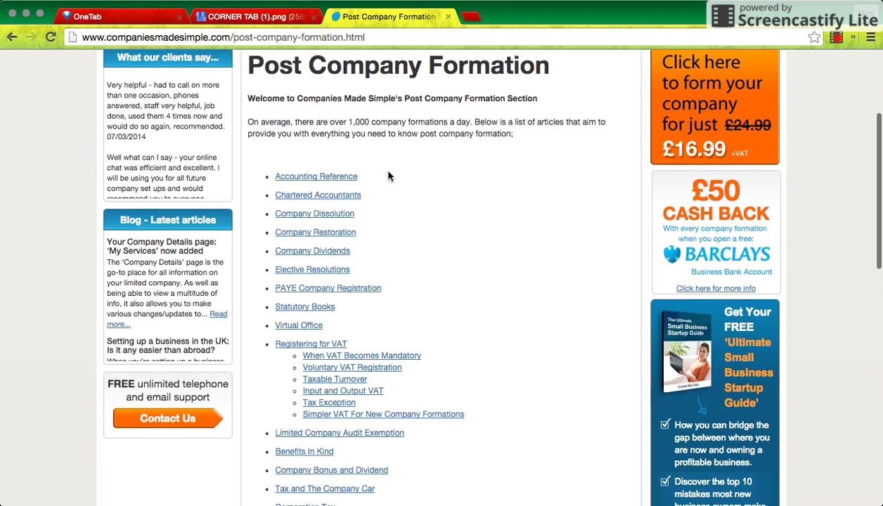
scroll(388, 176, "down", 1)
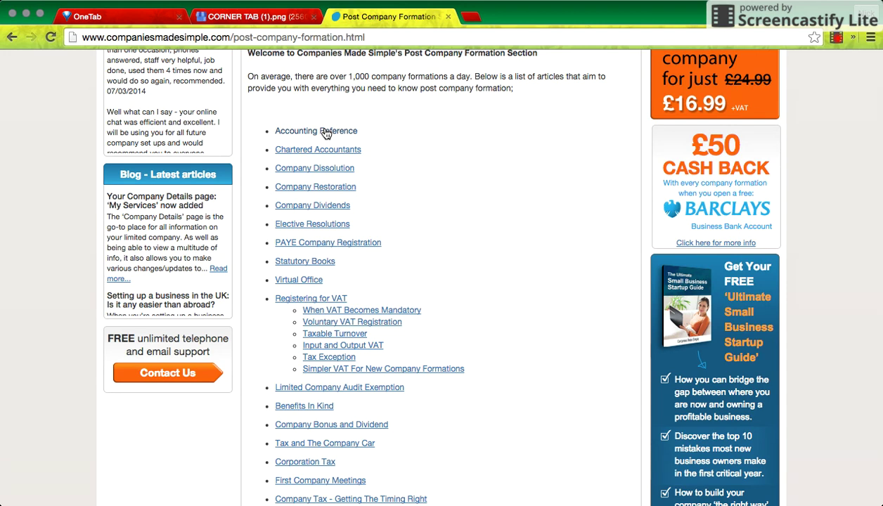
scroll(417, 212, "down", 5)
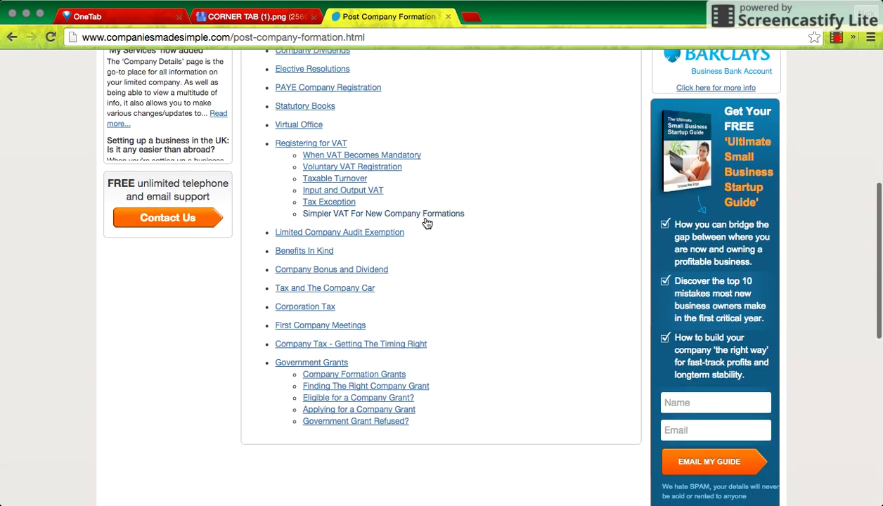